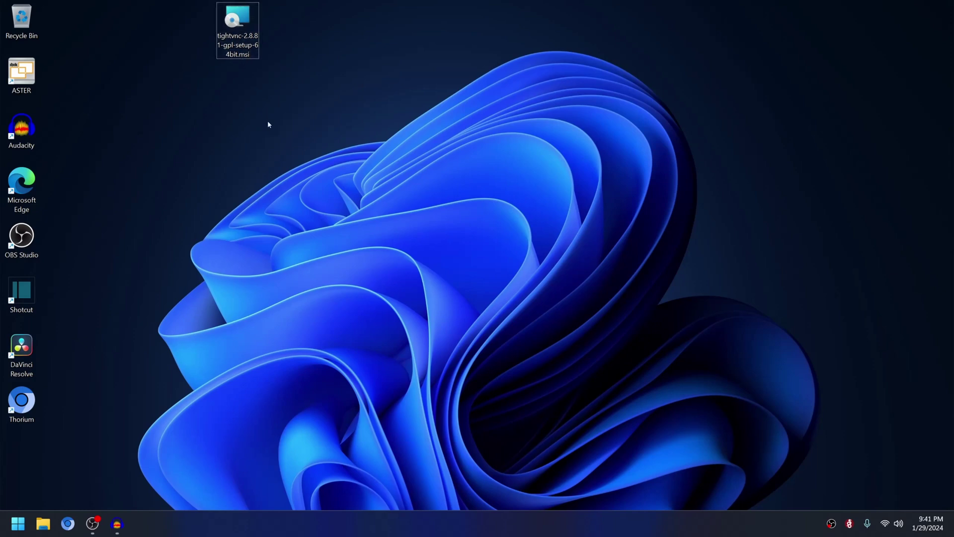
Launch the tightvnc-2.8.81-gpl-setup-64bit.msi installer, accept the license agreement and choose the Typical setup type.
left_click_drag(298, 110, 204, 10)
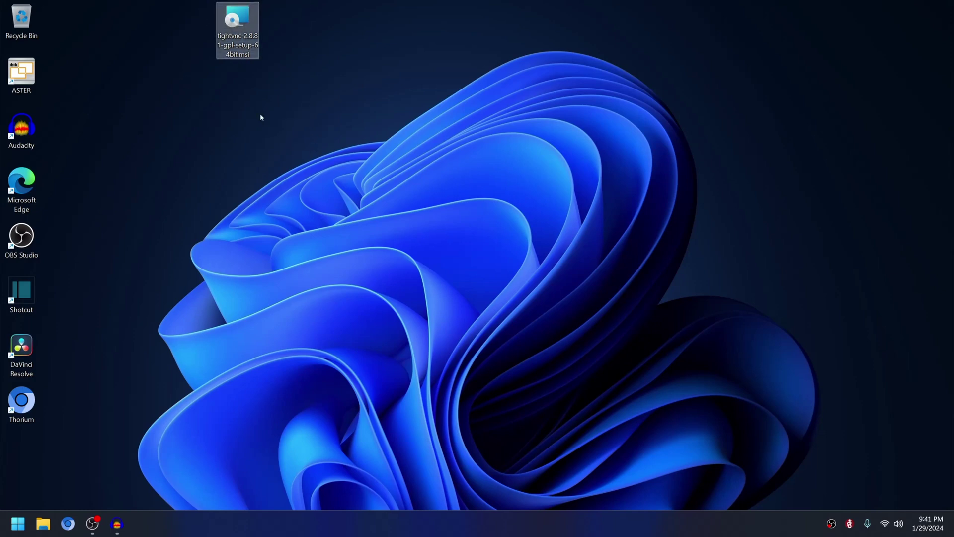
double_click(233, 44)
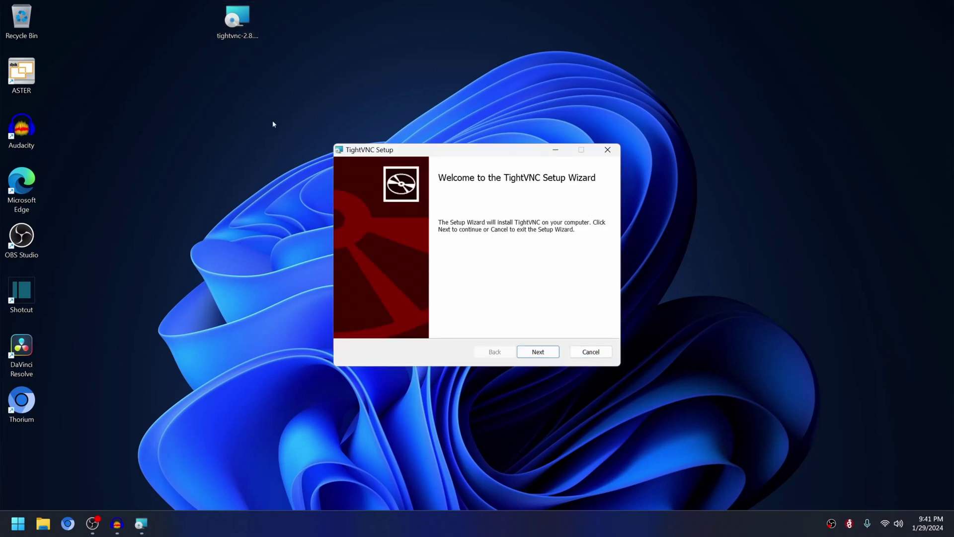
left_click(538, 351)
left_click(447, 325)
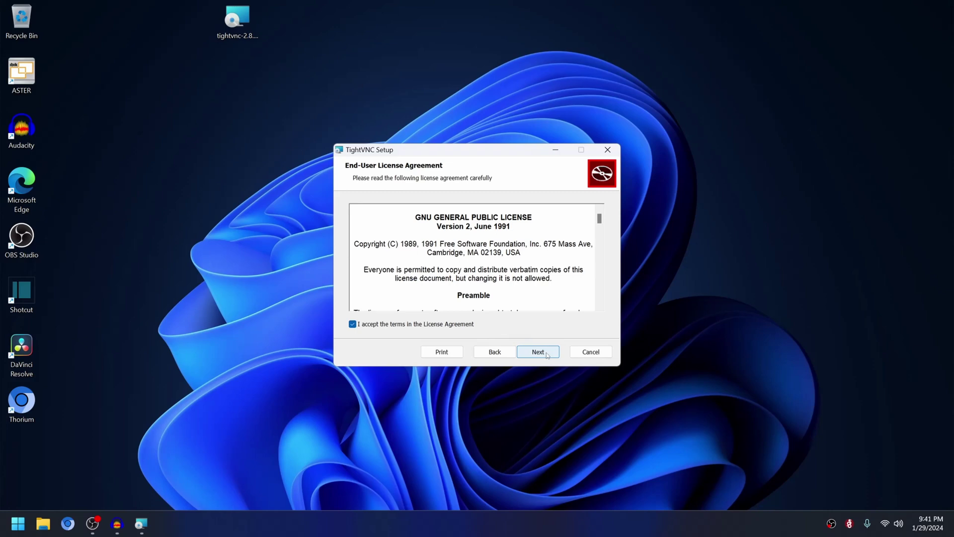
left_click(546, 354)
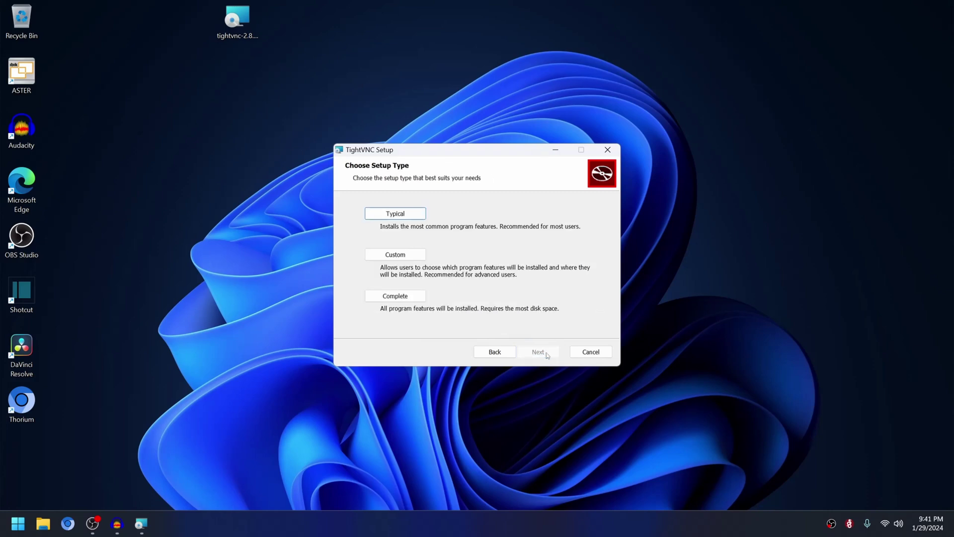
left_click(397, 215)
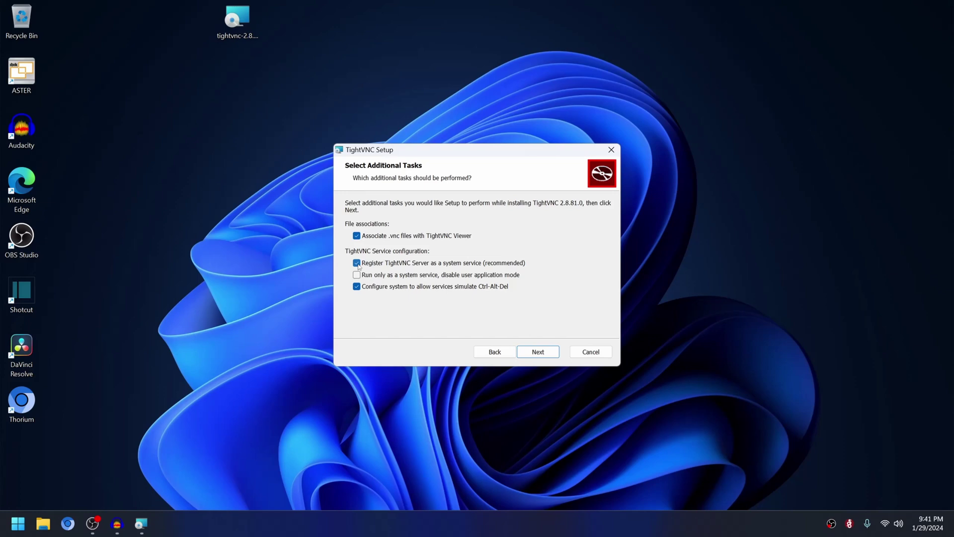
Deselect registering TightVNC Server as a system service, then install TightVNC and finish the setup wizard.
left_click(357, 264)
left_click(540, 354)
left_click(531, 353)
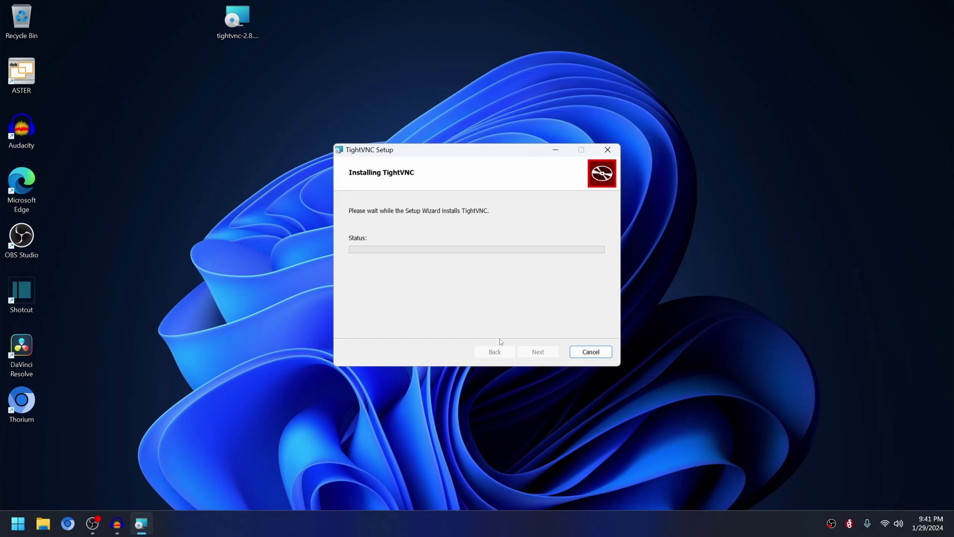
left_click_drag(479, 149, 486, 132)
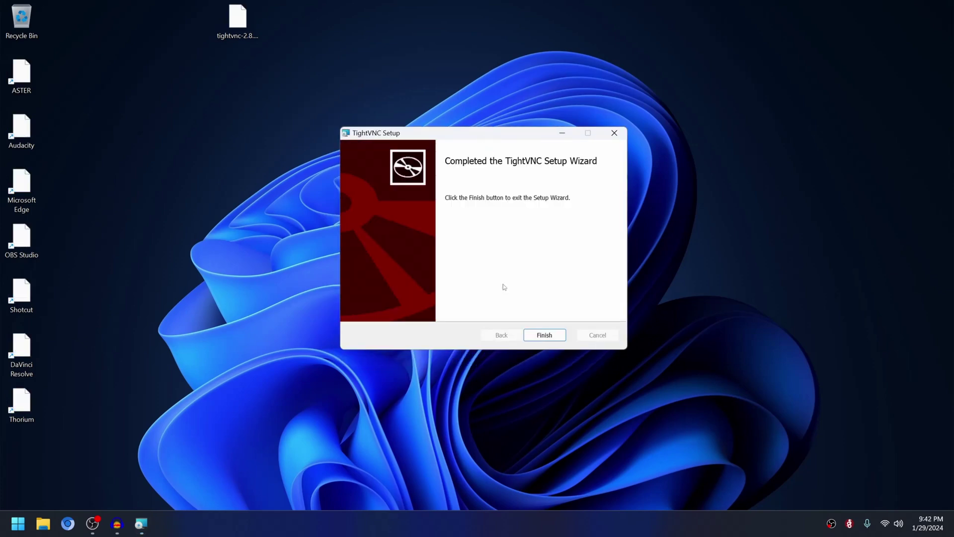
left_click(544, 335)
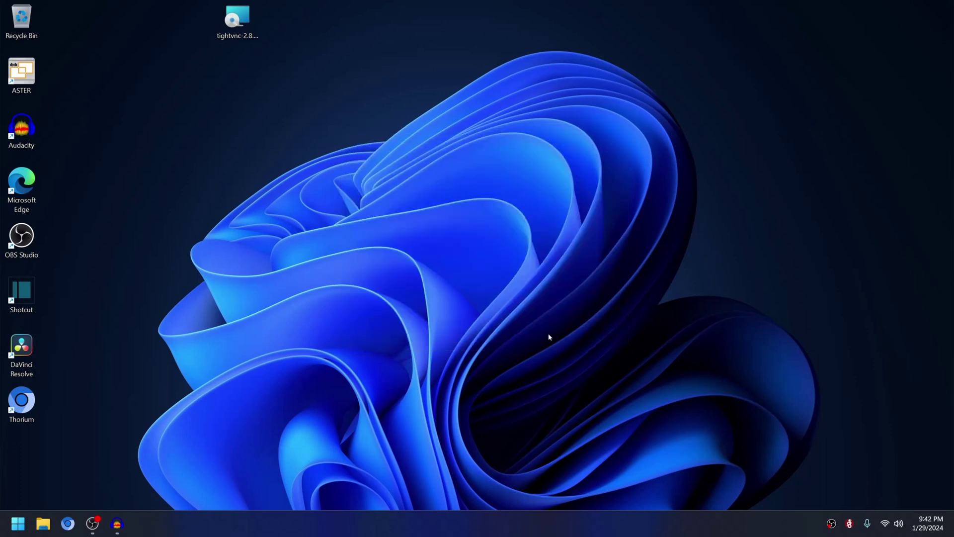
Run TightVNC Server from the TightVNC folder in the list of installed apps.
left_click(18, 523)
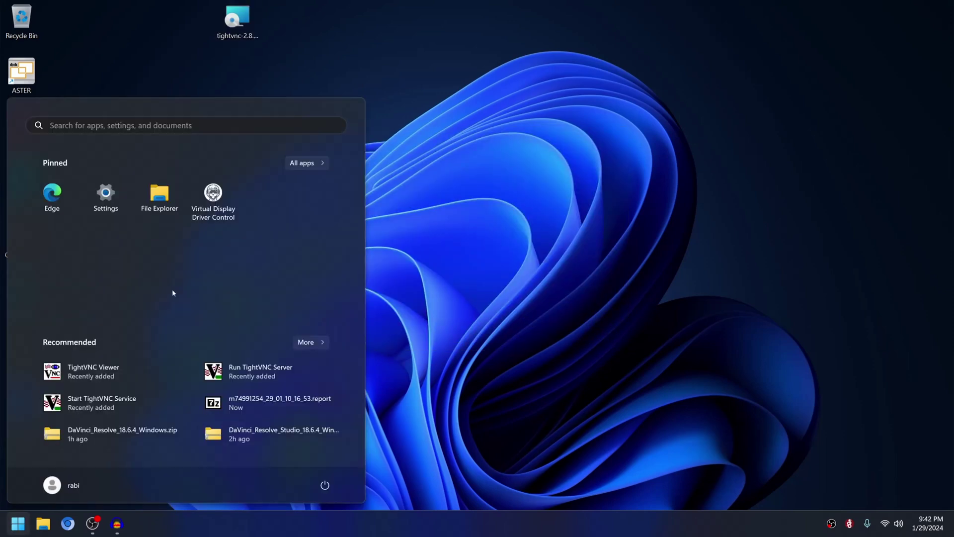
left_click(306, 164)
scroll(176, 275, "down", 8)
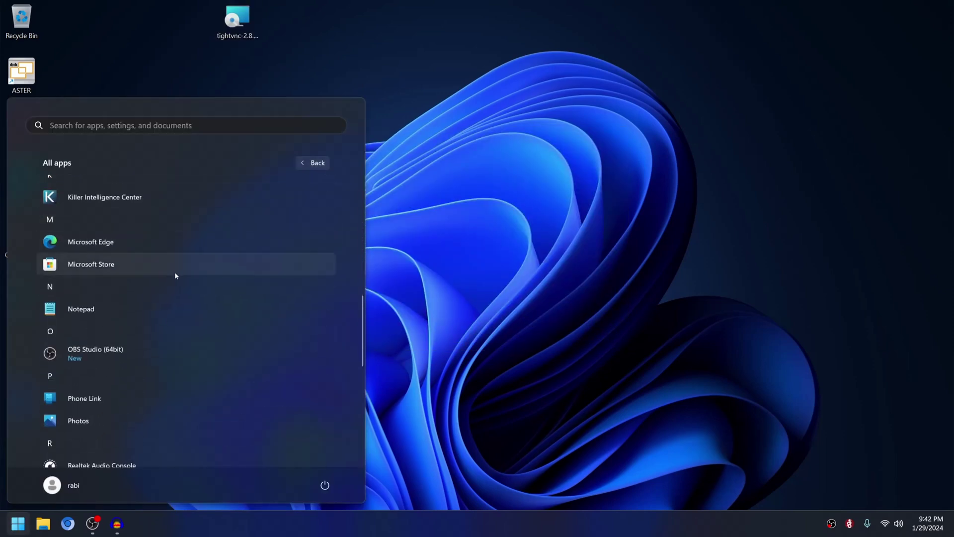
scroll(131, 303, "down", 5)
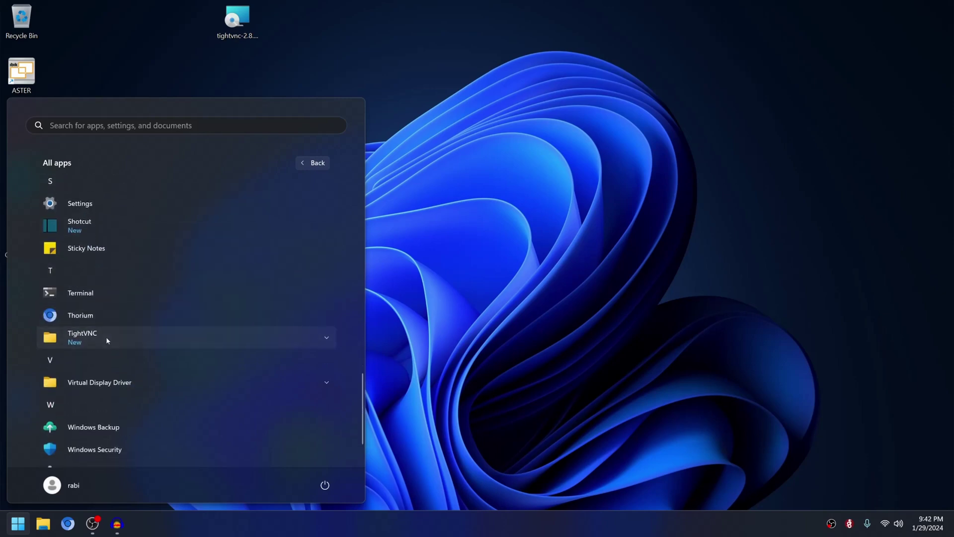
left_click(106, 337)
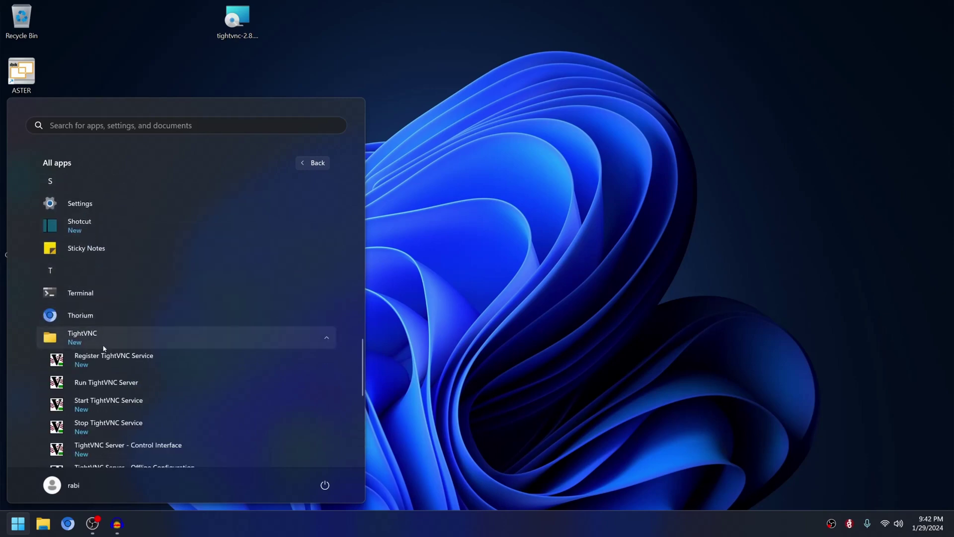
left_click(88, 384)
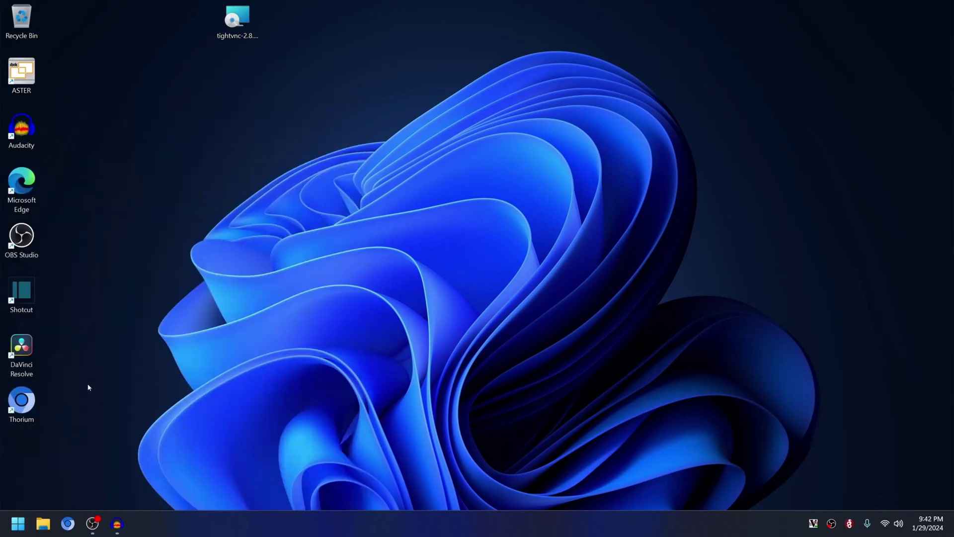
In the TightVNC Server configuration, require VNC authentication, enter and retype the primary password, and apply the settings.
right_click(813, 526)
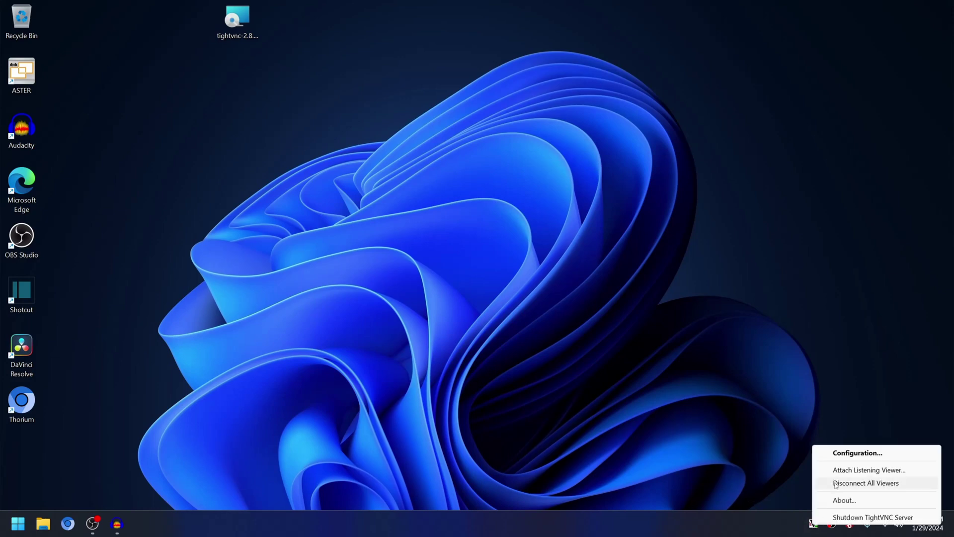
left_click(874, 452)
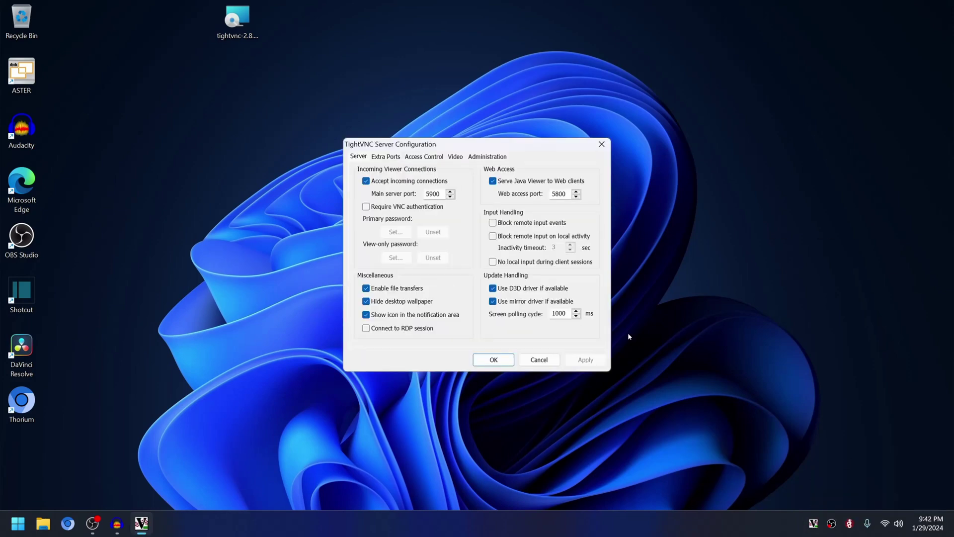
left_click(377, 208)
left_click(395, 231)
type("••••••")
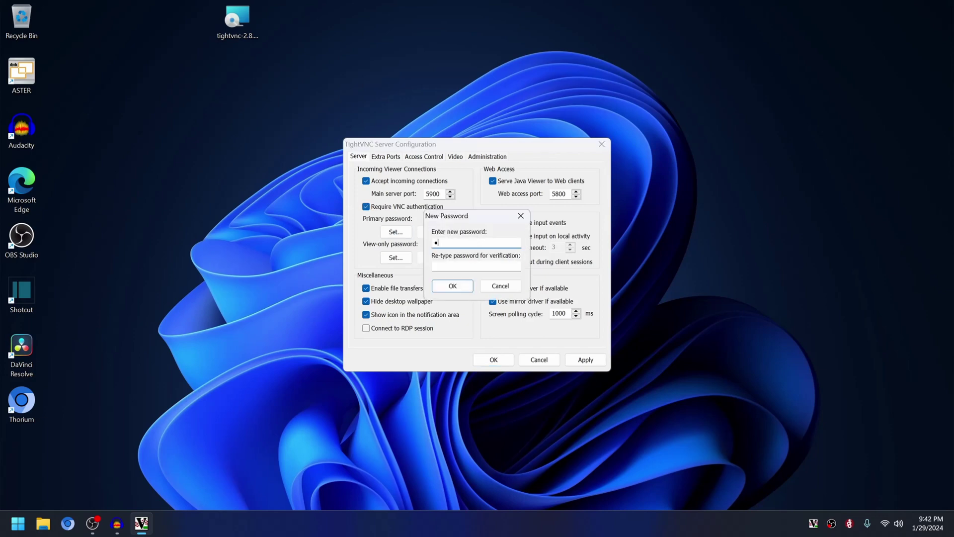
key("Tab")
type("••••••")
left_click(453, 286)
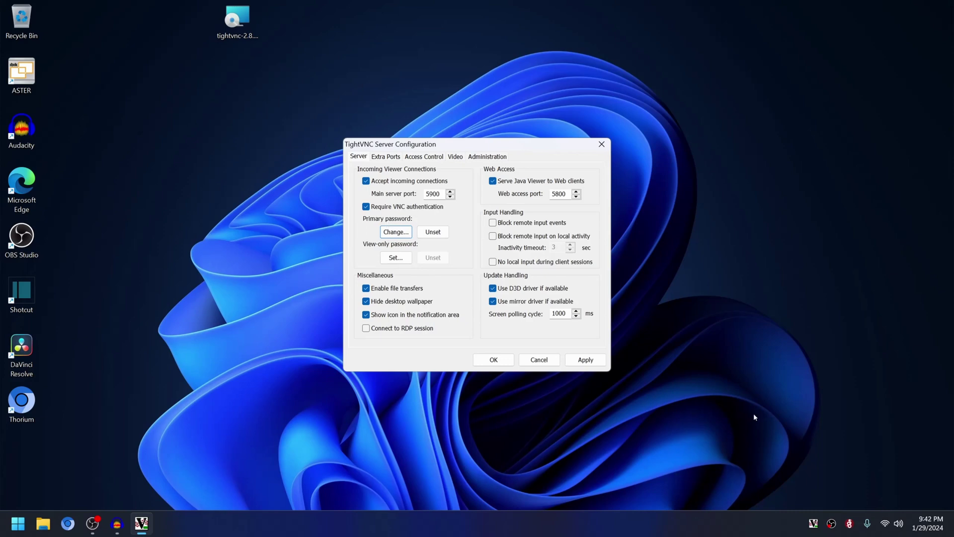
right_click(813, 523)
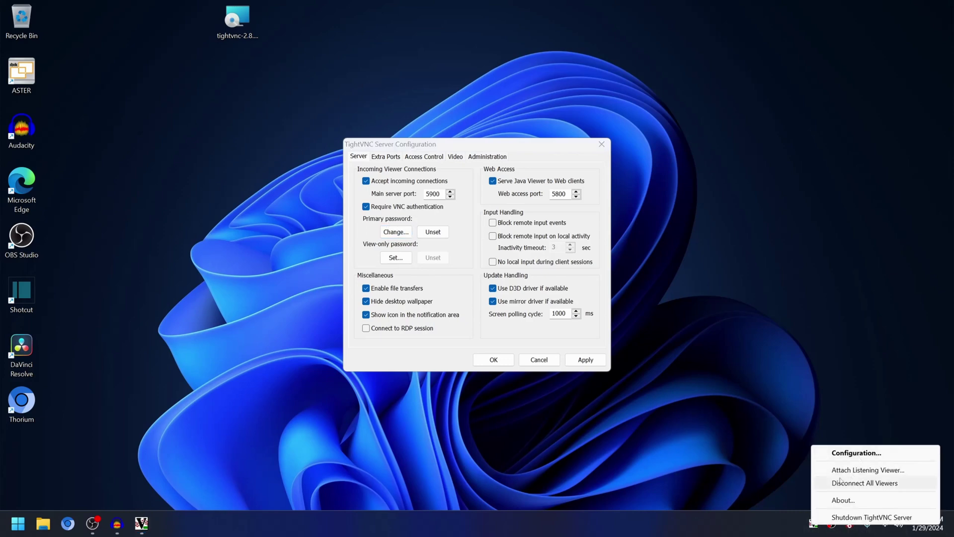
left_click(579, 361)
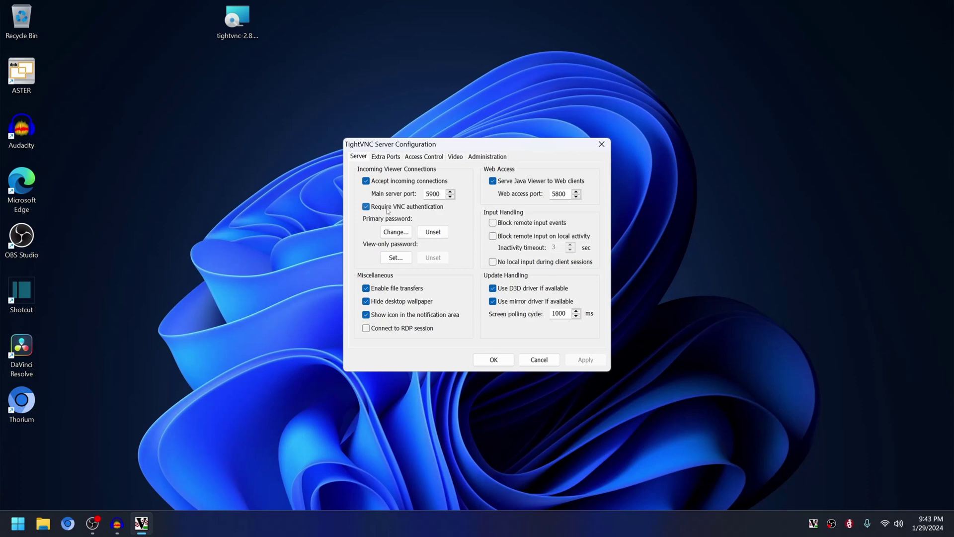
Turn off the VNC authentication requirement and save the server configuration.
left_click(370, 208)
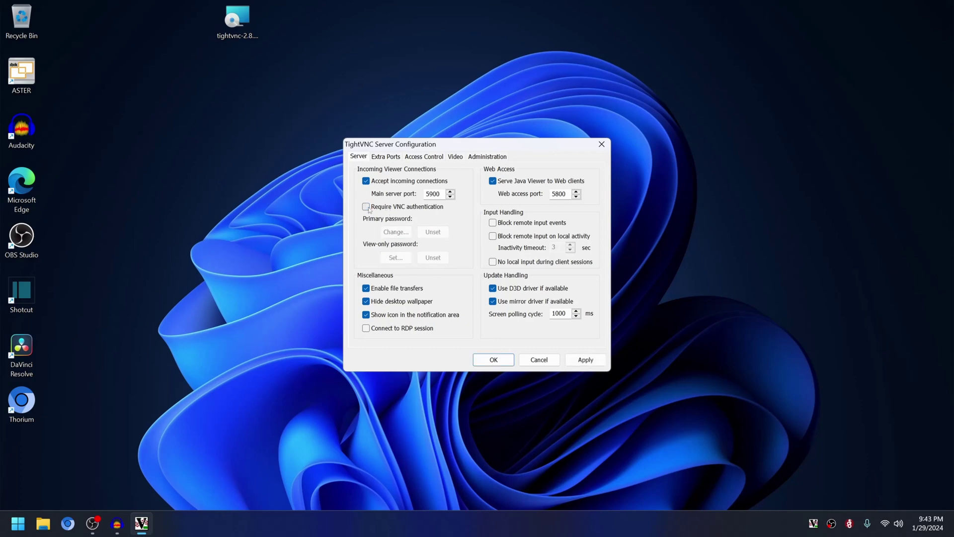
left_click(493, 360)
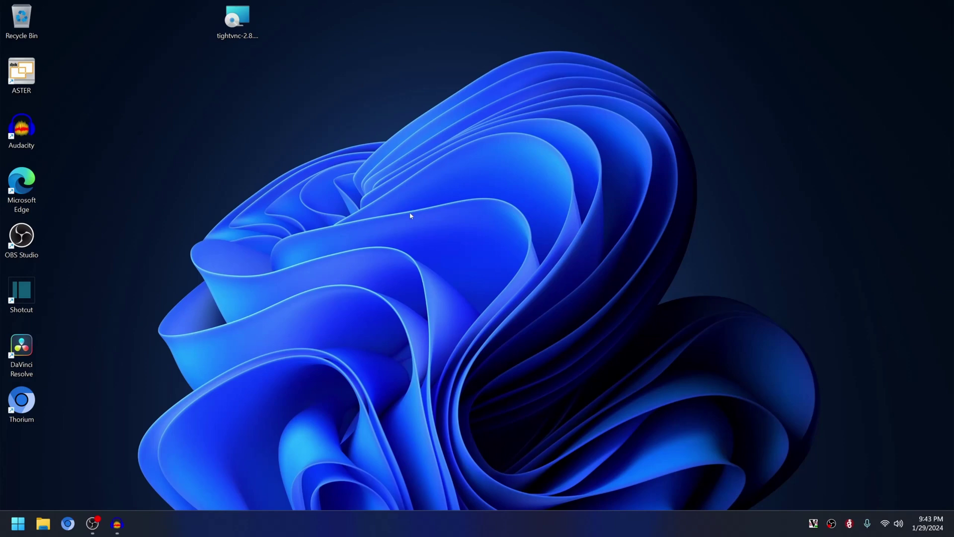
Switch to ASTER Control and reposition its window so all workplaces fit on the desktop.
left_click(18, 524)
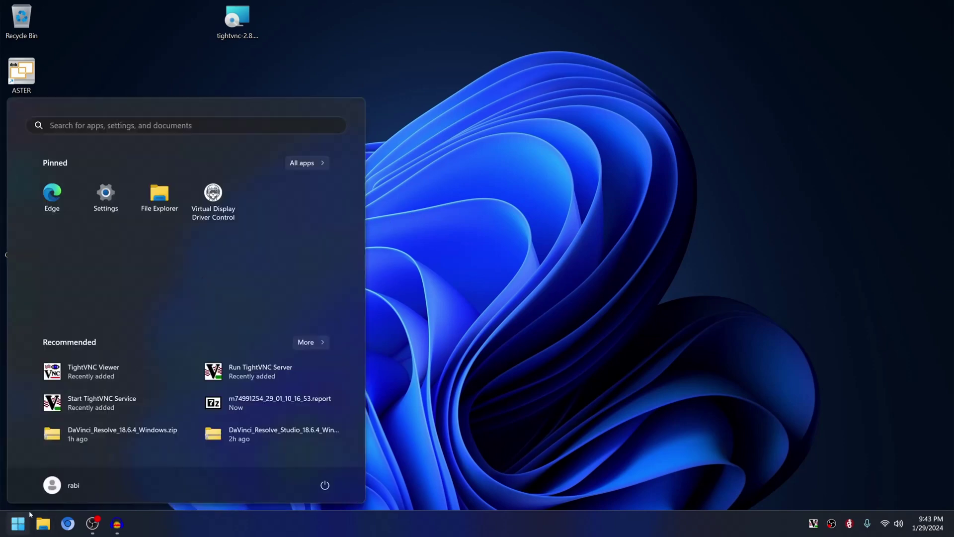
left_click(540, 188)
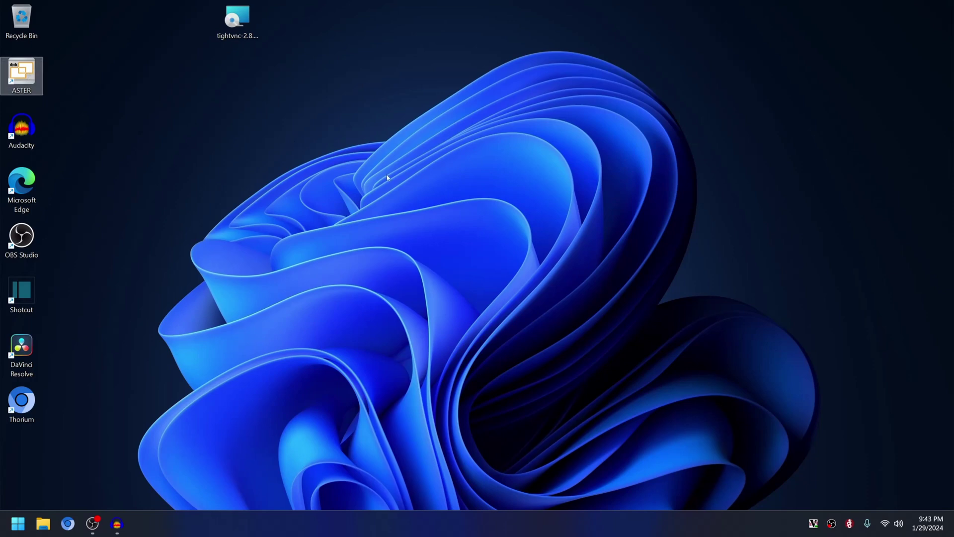
left_click(437, 171)
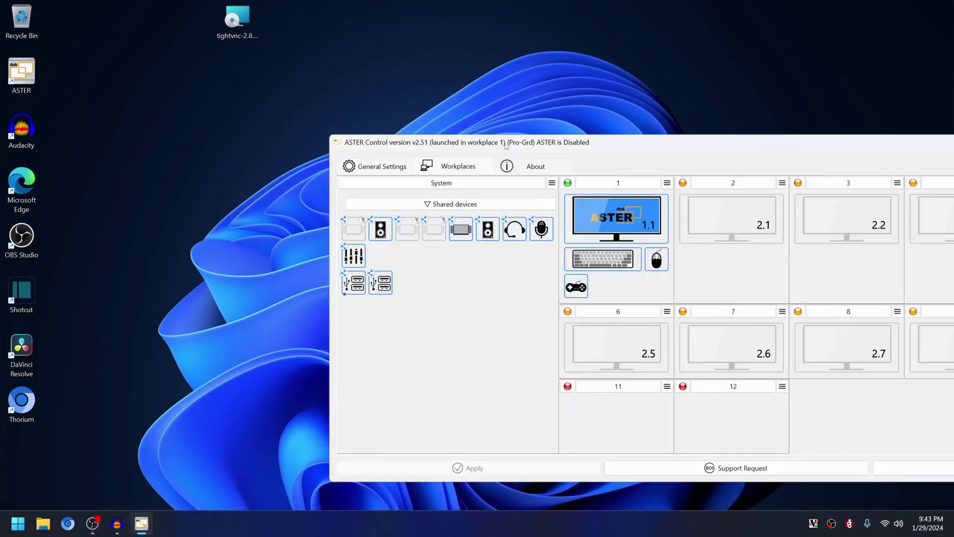
left_click_drag(507, 144, 211, 104)
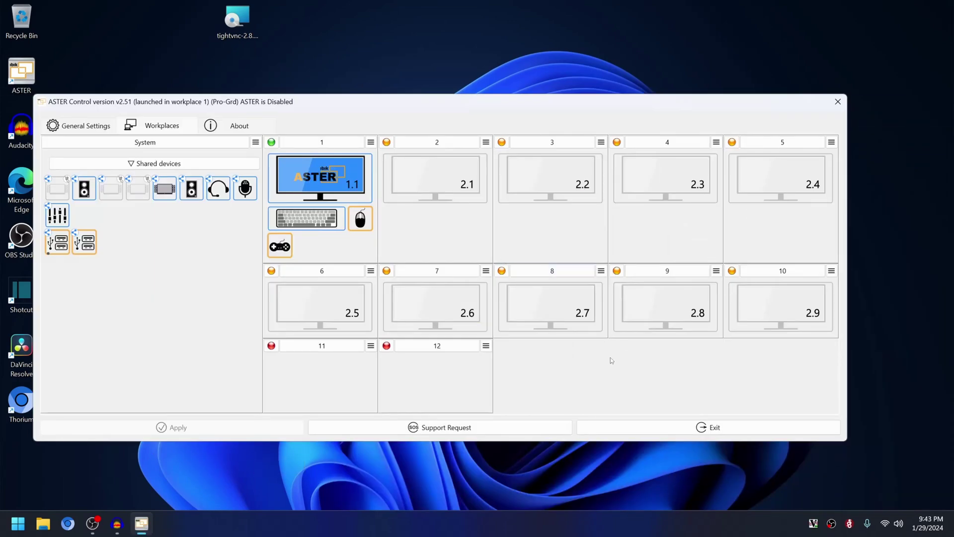
Check the login account settings of workplace 8, leaving them as they are.
left_click(600, 270)
left_click(613, 297)
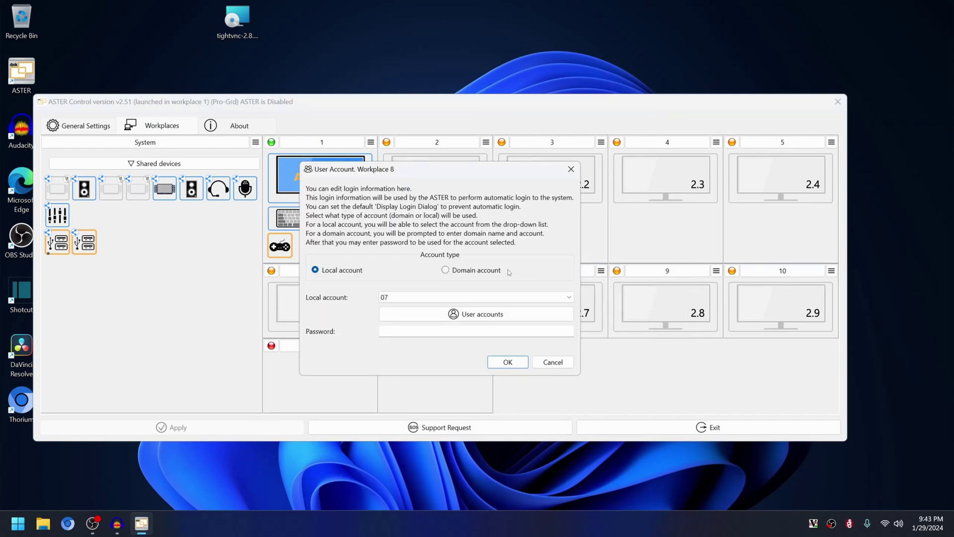
left_click(558, 361)
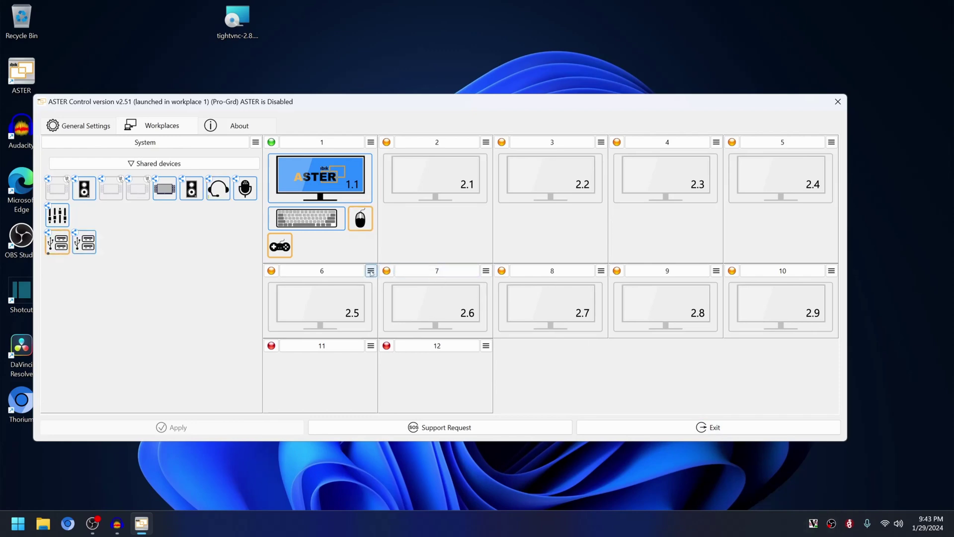
Review the Windows user accounts available for switching from the current user's account options.
left_click(18, 523)
left_click(73, 490)
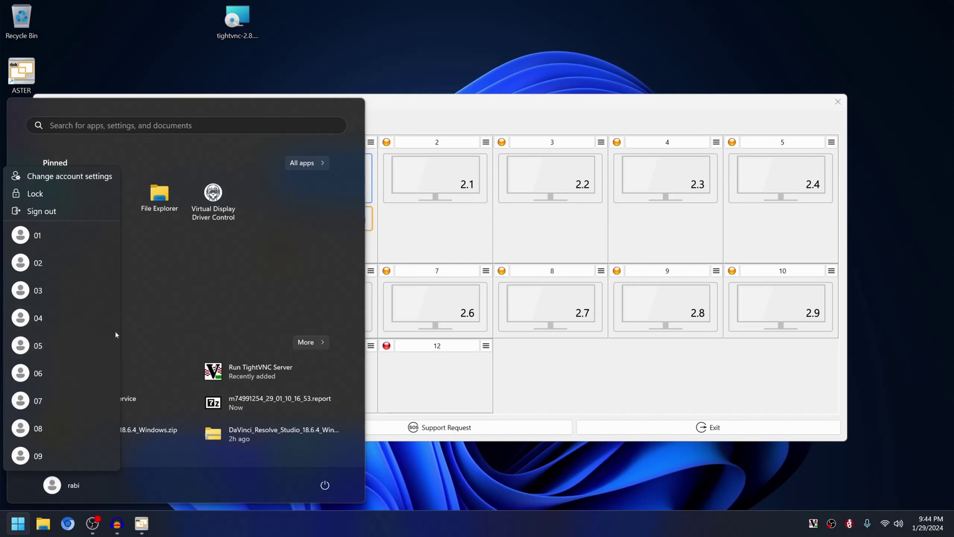
left_click(192, 311)
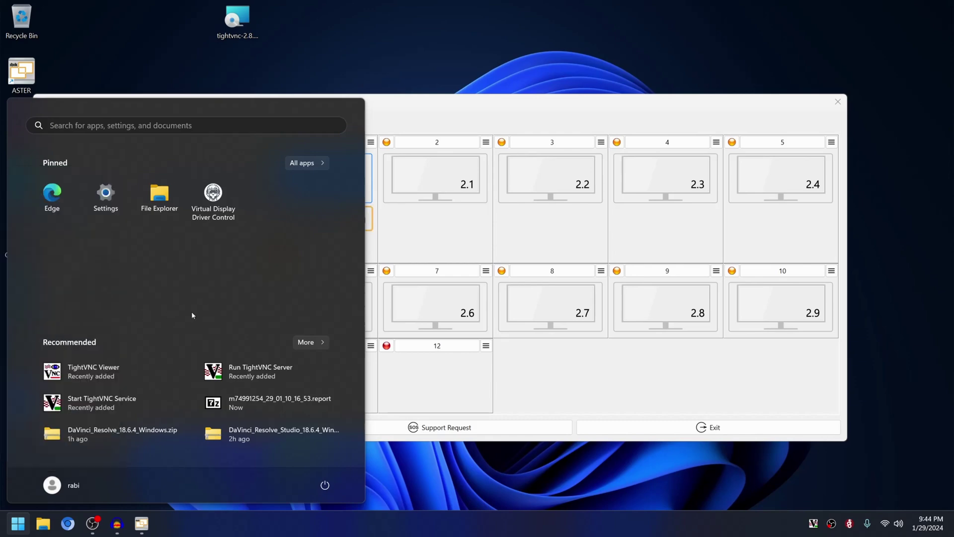